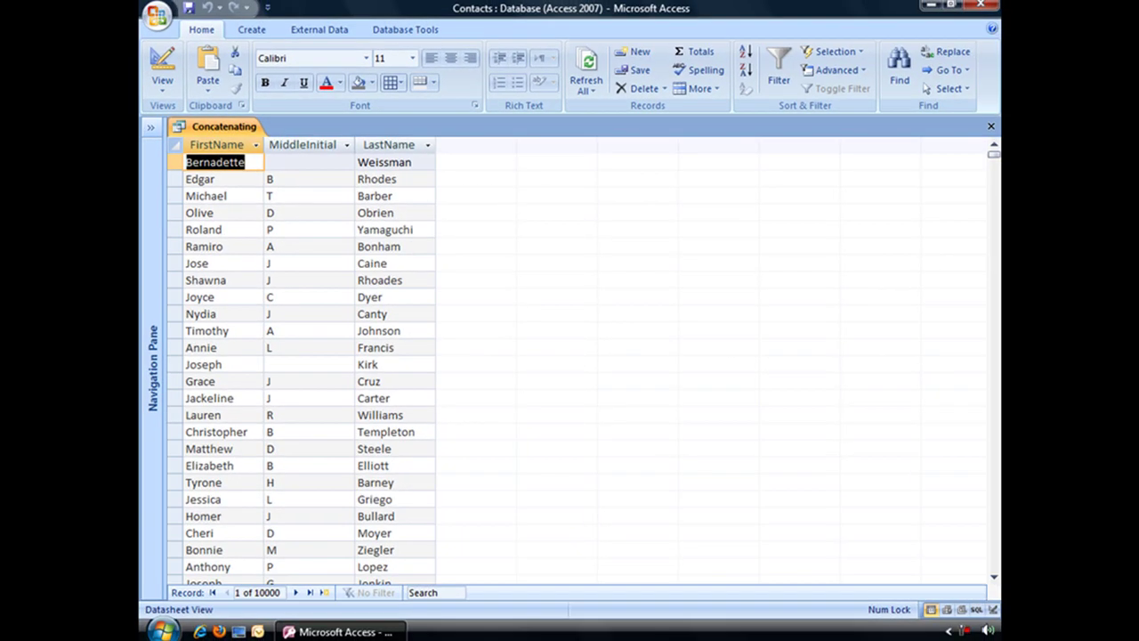
In the query design, add the calculated field FullName: [FirstName] & [MiddleInitial] & [LastName] and run the query
click(162, 67)
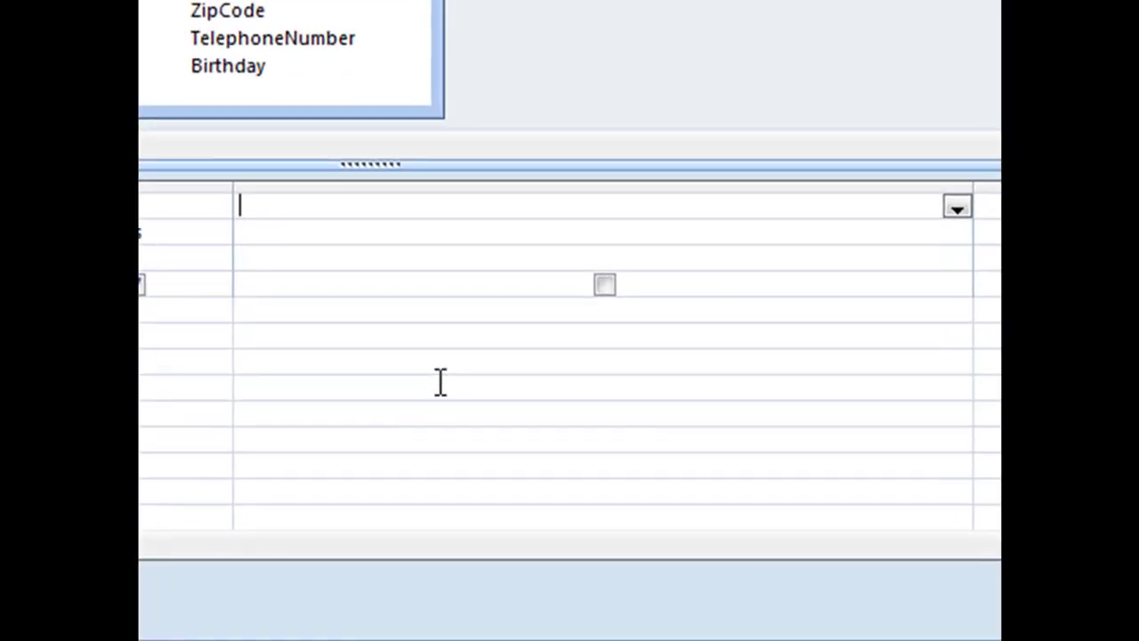
text(FullName:)
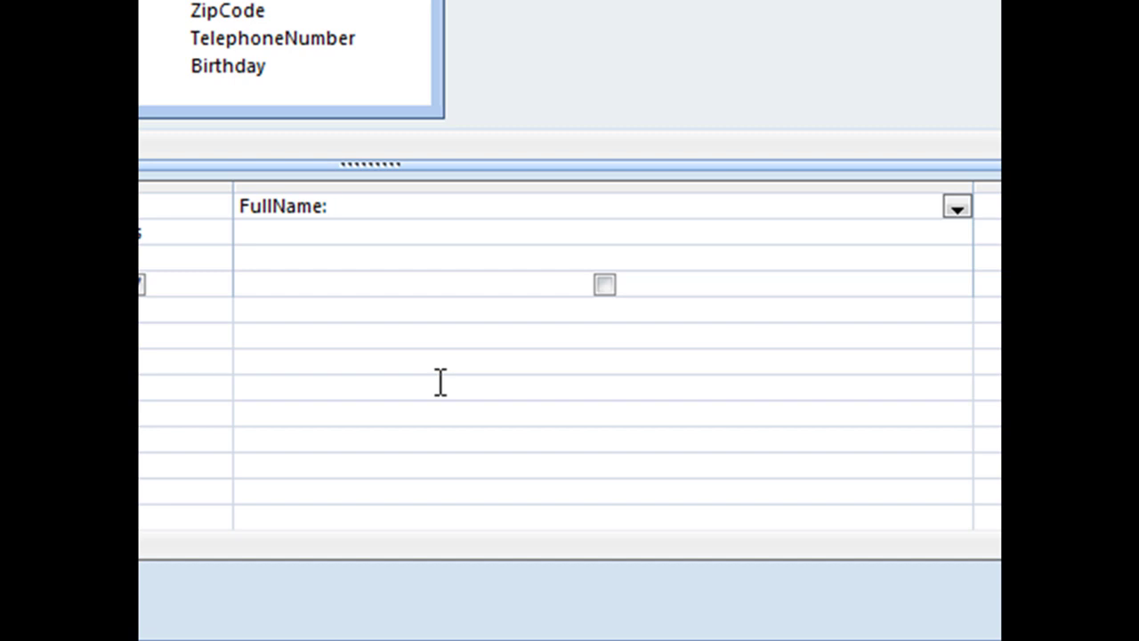
text([FirstName)
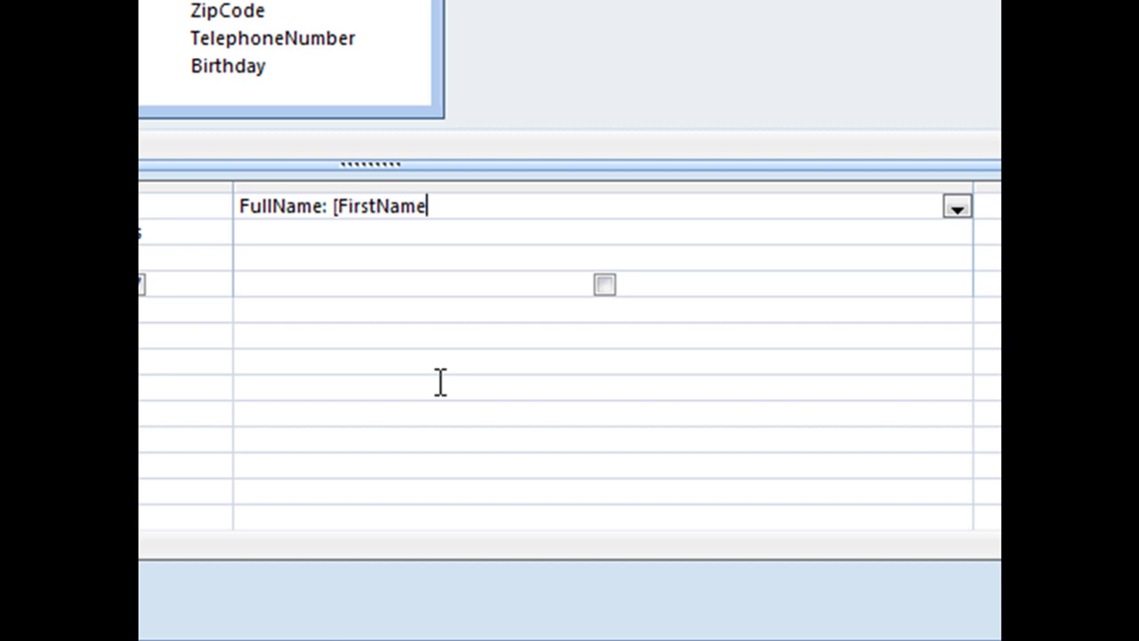
text(] & [Middle)
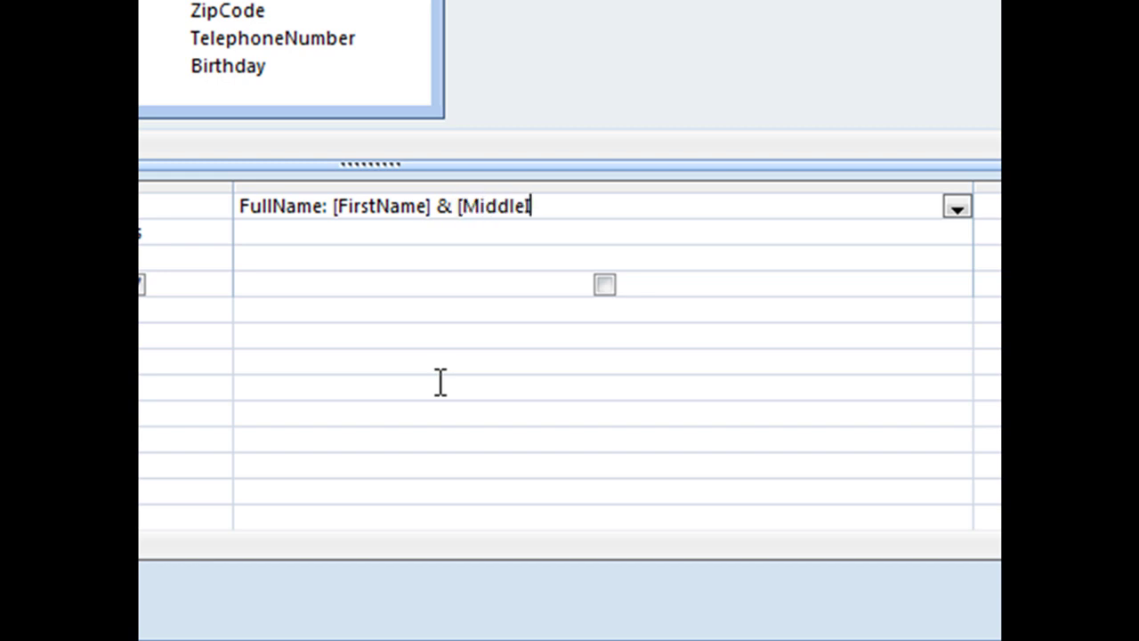
text(Initial])
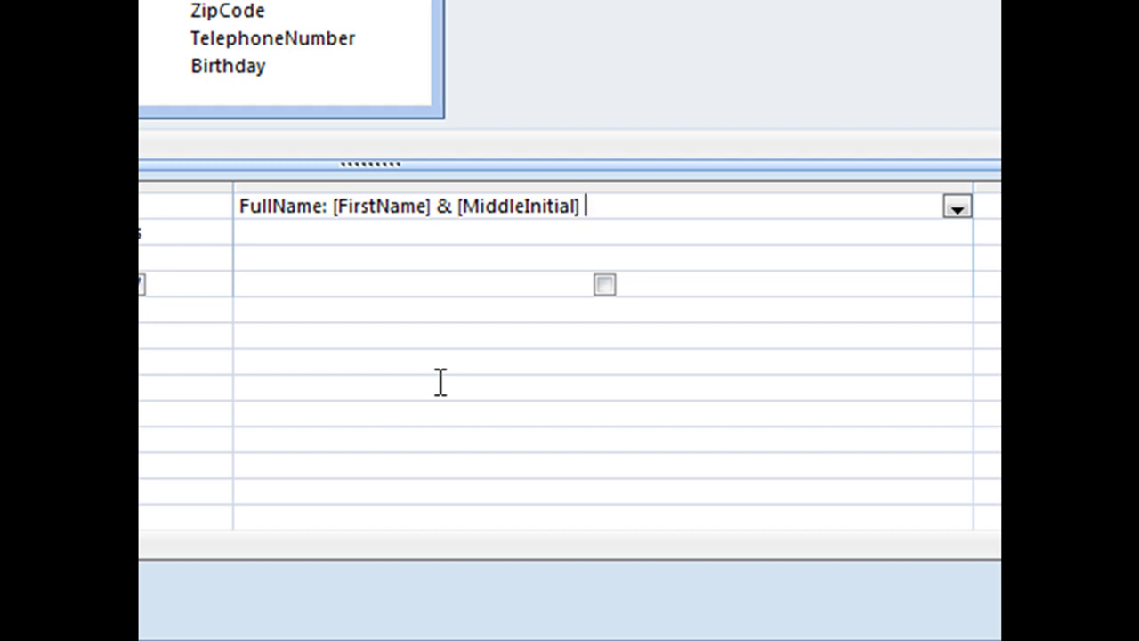
text( & [LastName])
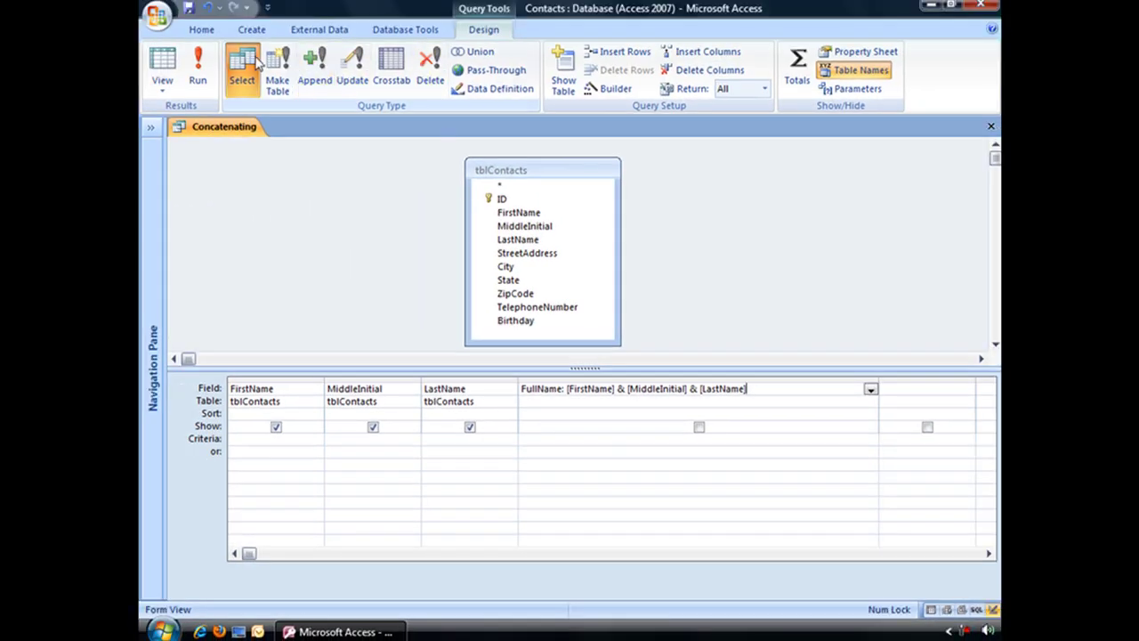
click(197, 71)
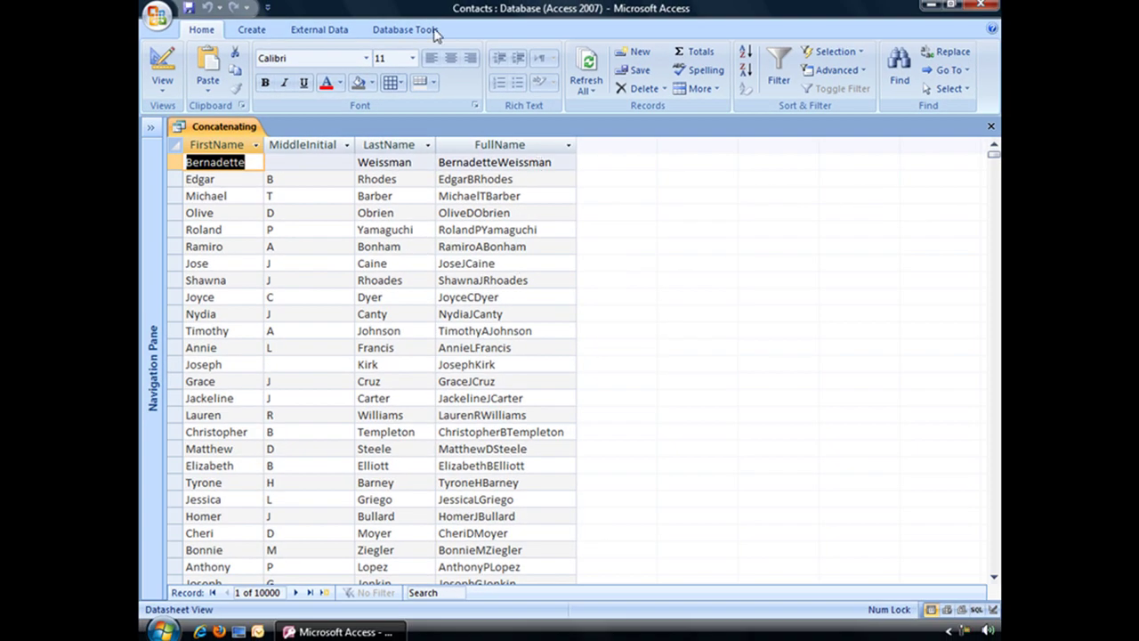
In the query design, insert &" " directly after [FirstName] in the FullName expression to separate it from the middle initial
click(162, 70)
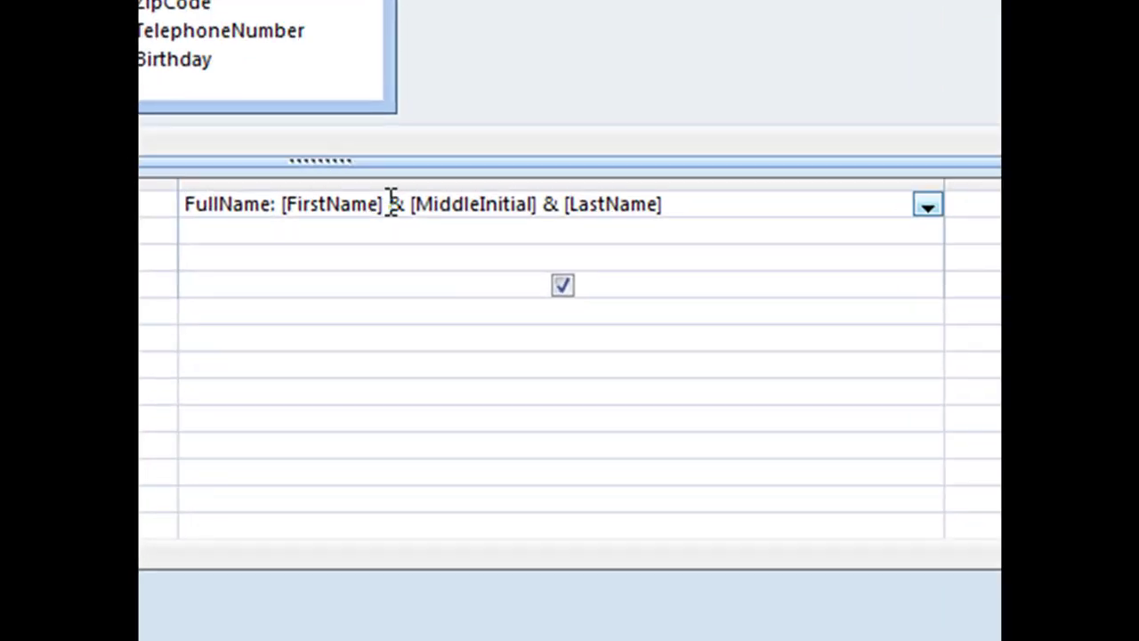
click(384, 204)
text(&)
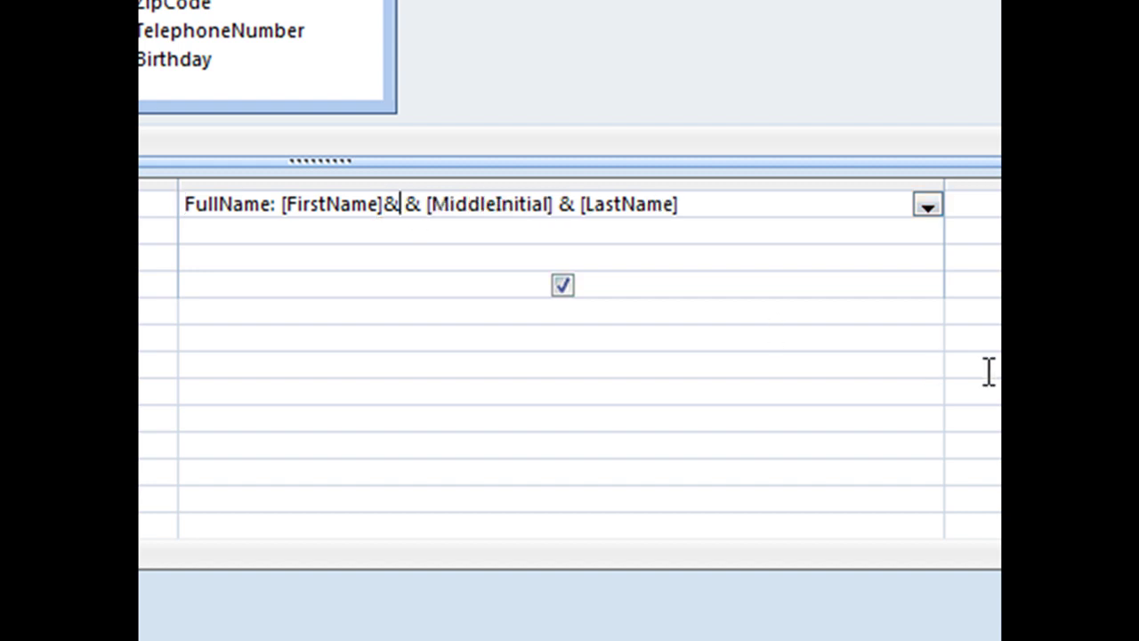
text(" )
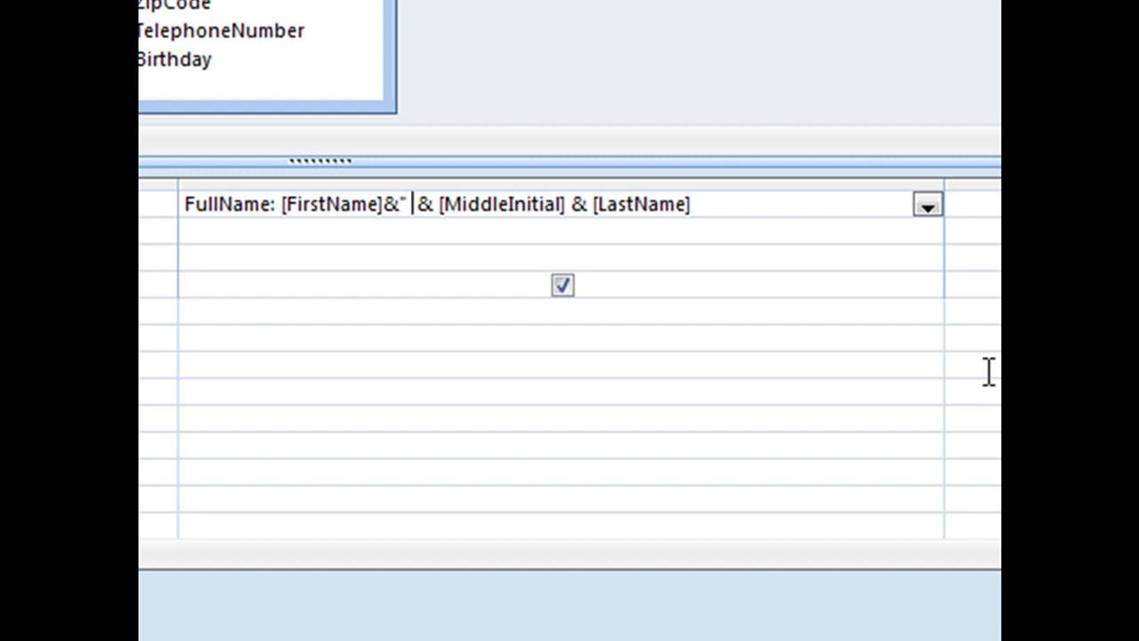
text(")
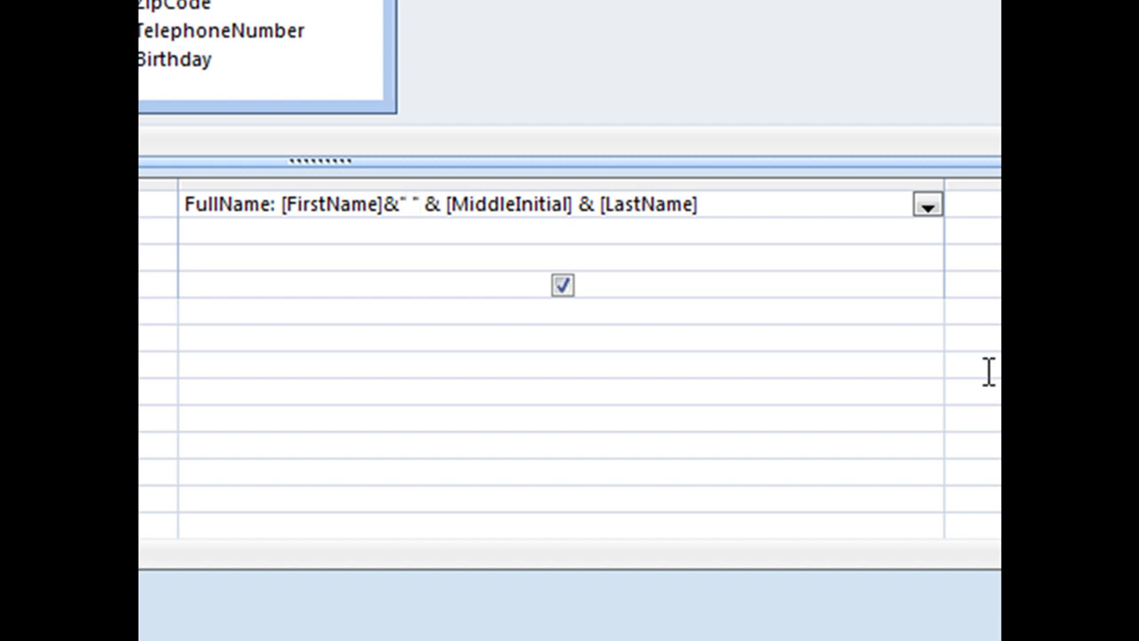
Insert &". " after [MiddleInitial] in the FullName expression and commit the edited field
click(574, 206)
text(&)
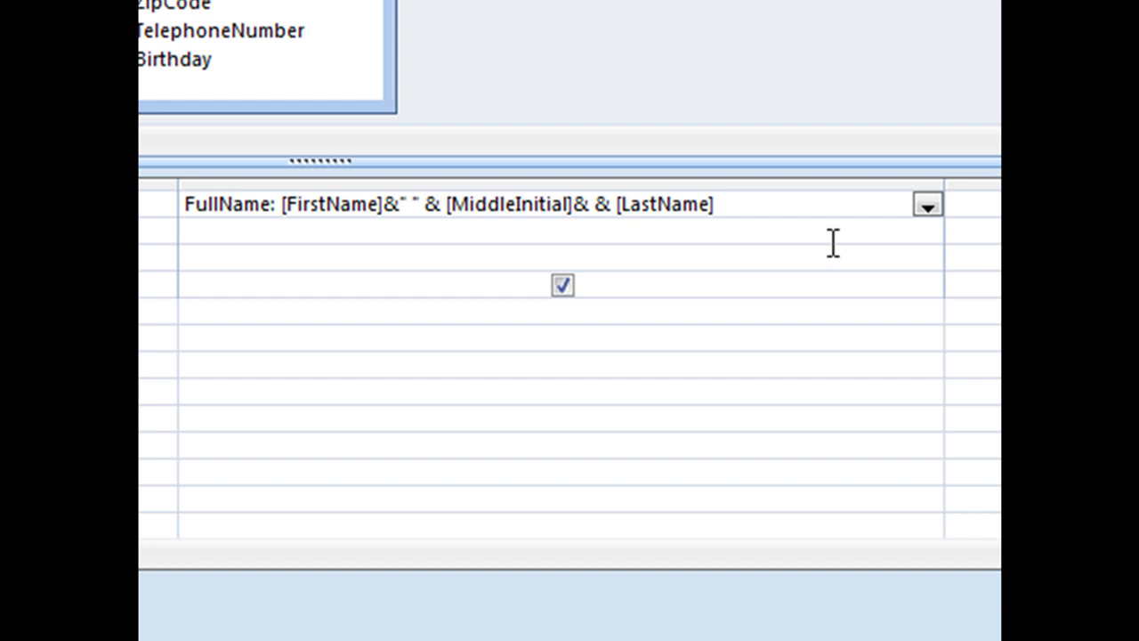
text(".)
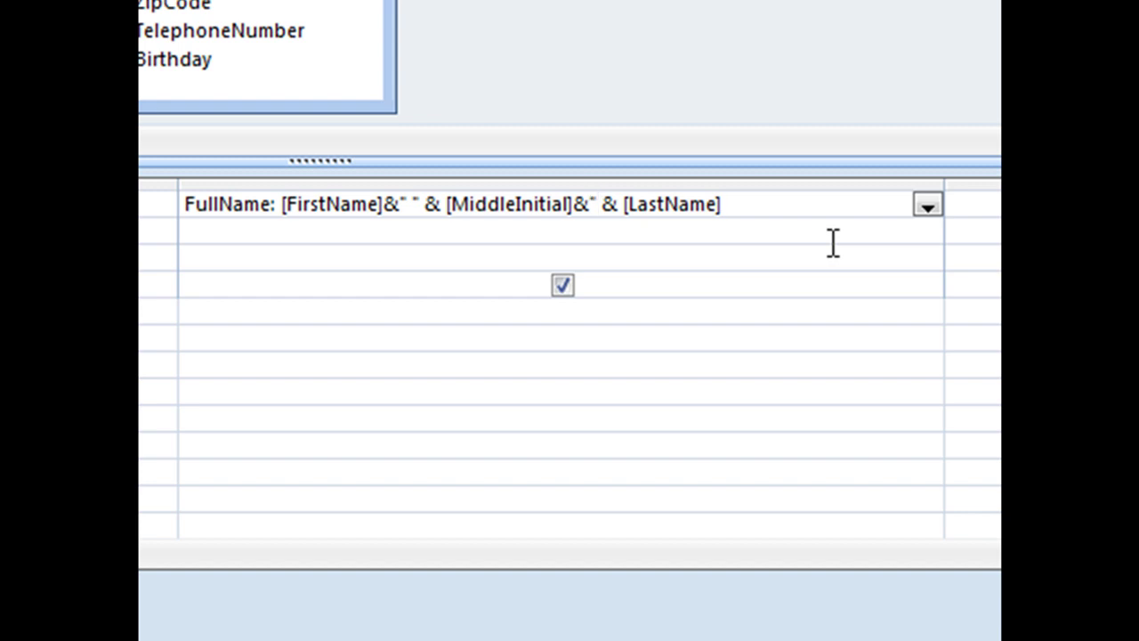
text( ")
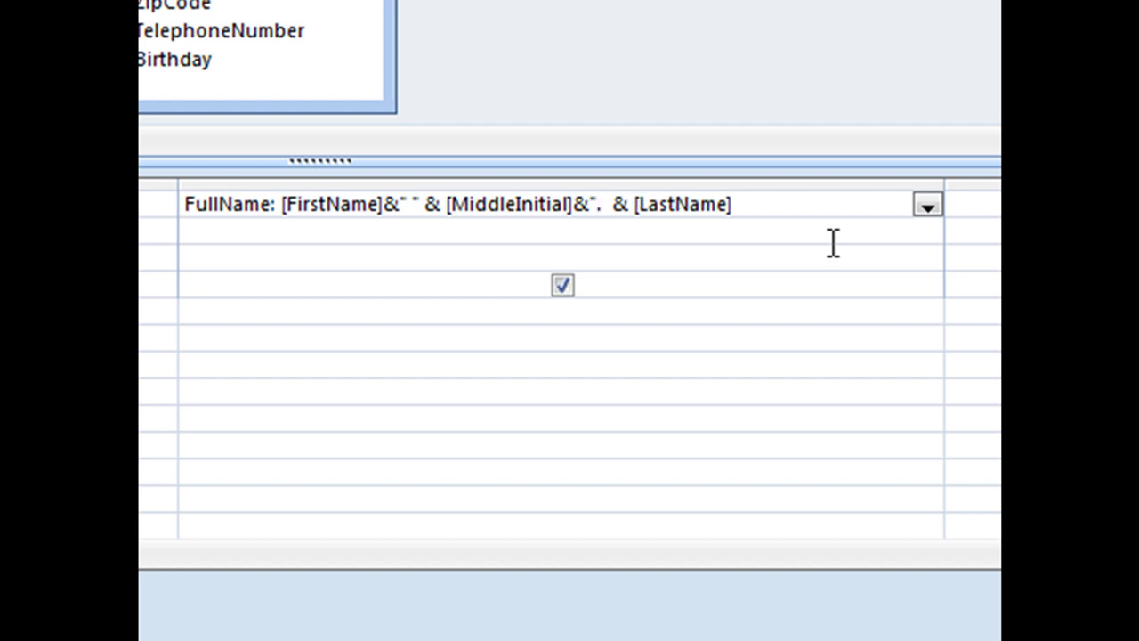
click(911, 384)
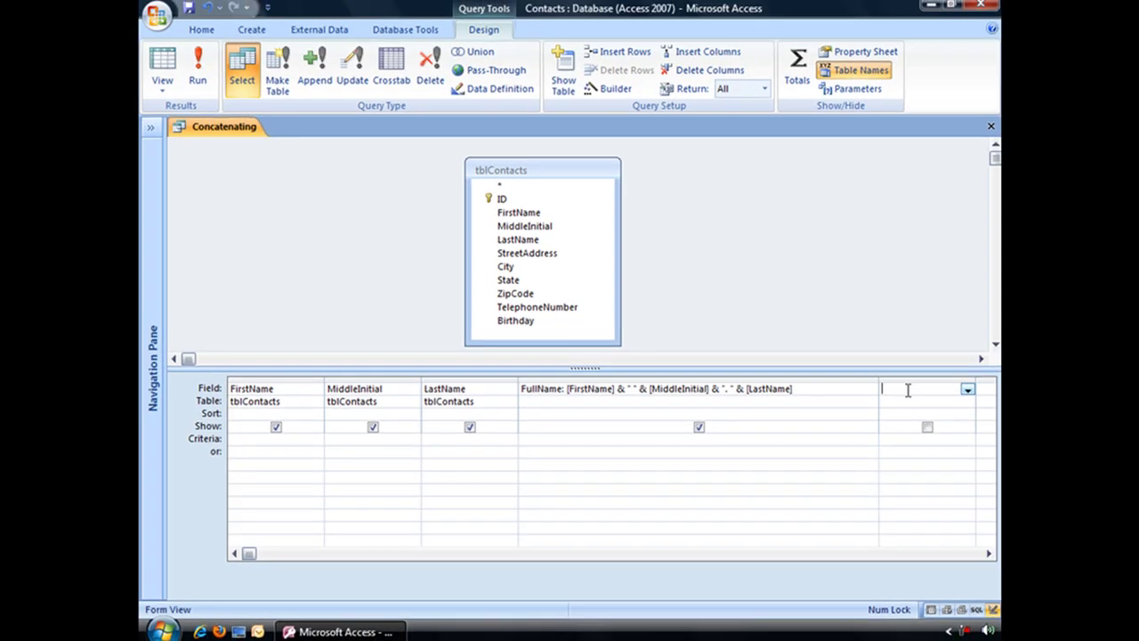
Run the query and examine FullName for the first record, whose middle initial is blank
click(200, 76)
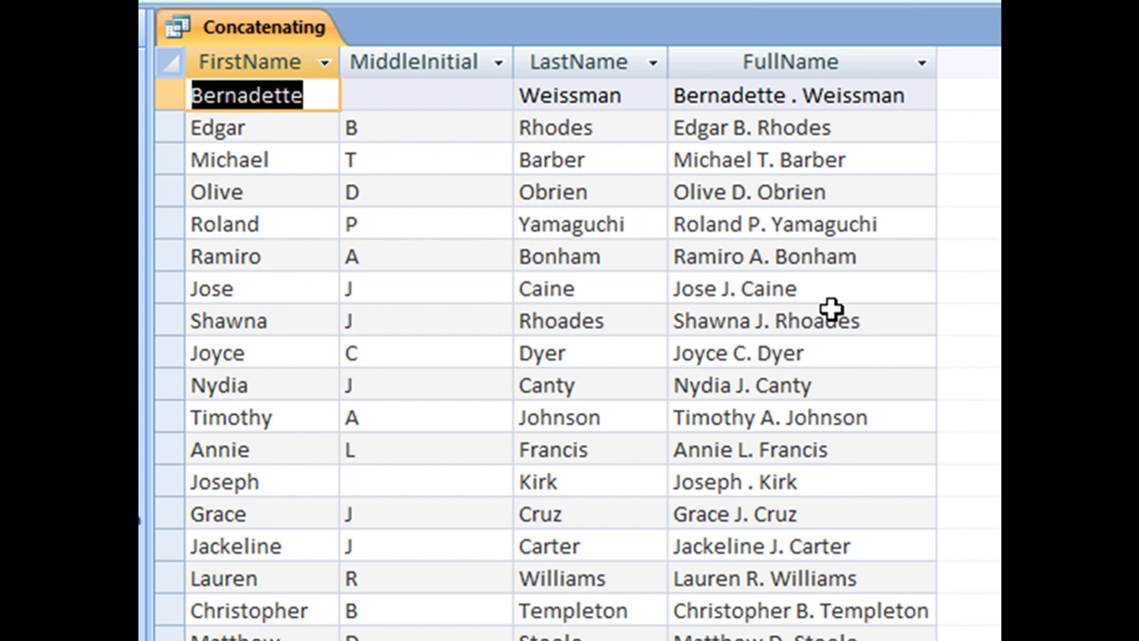
click(491, 89)
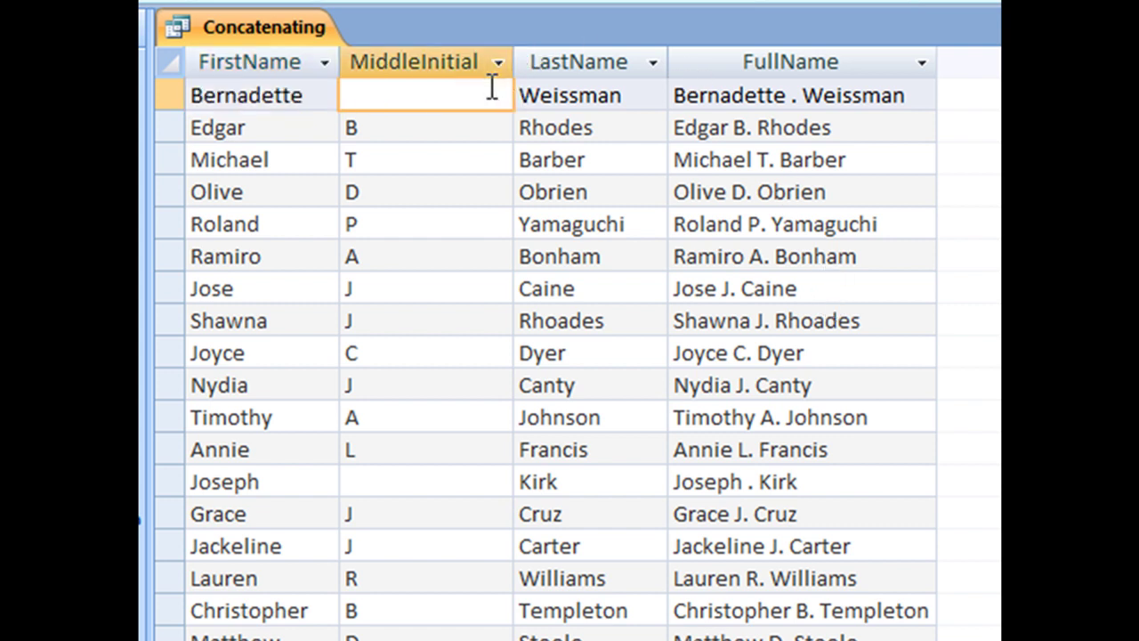
click(793, 95)
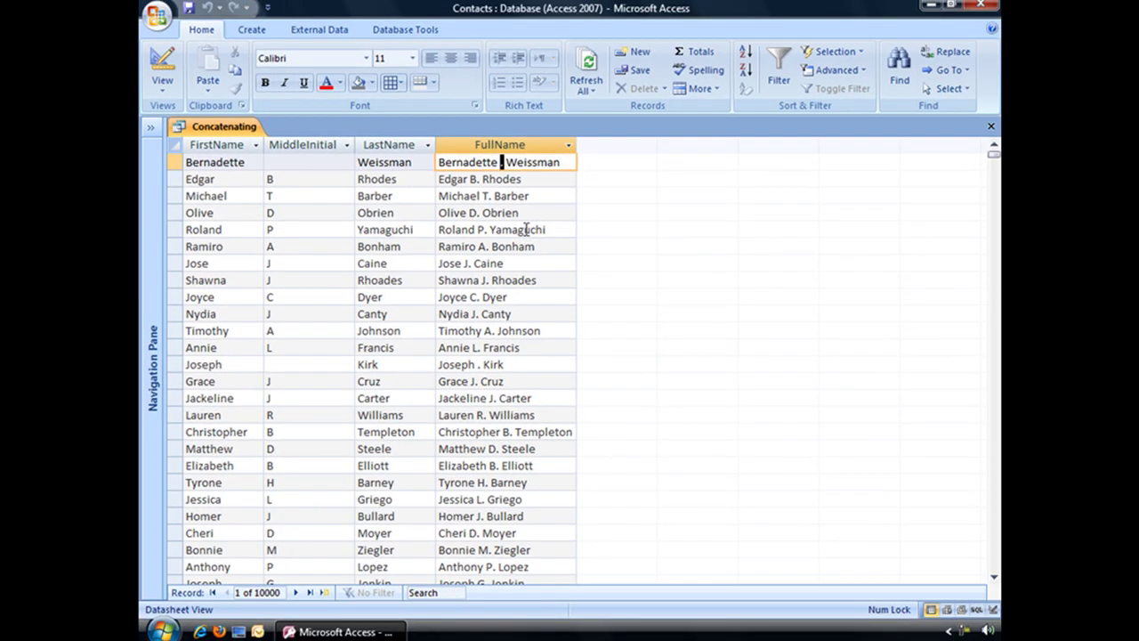
In the FullName expression, open a parenthesis before the " " separator and replace the & before [MiddleInitial] with +
click(162, 64)
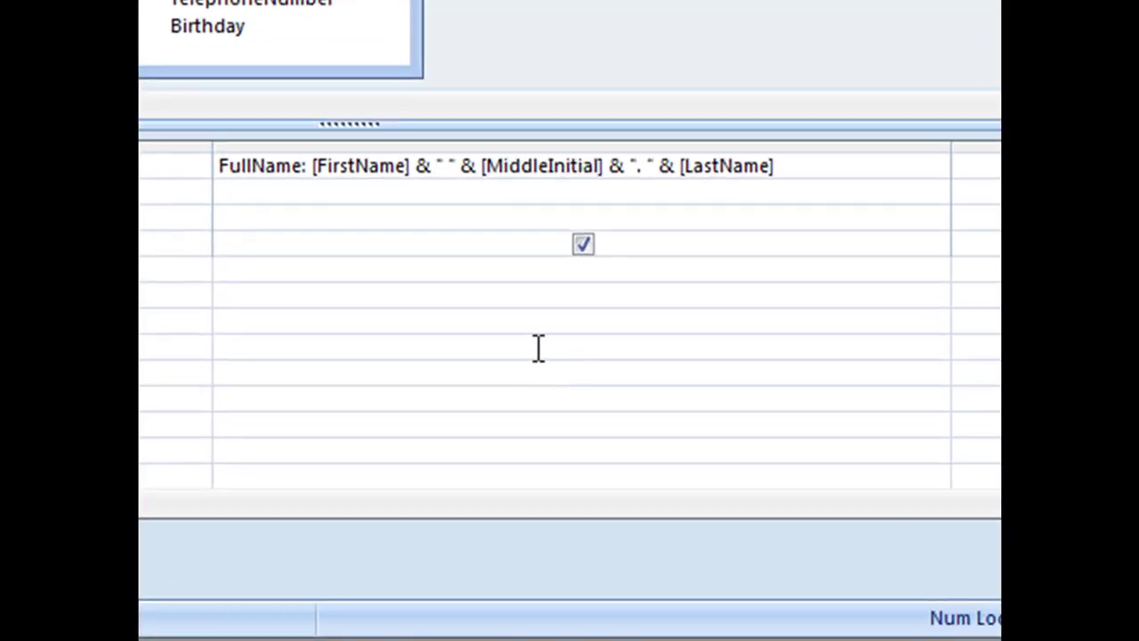
click(432, 165)
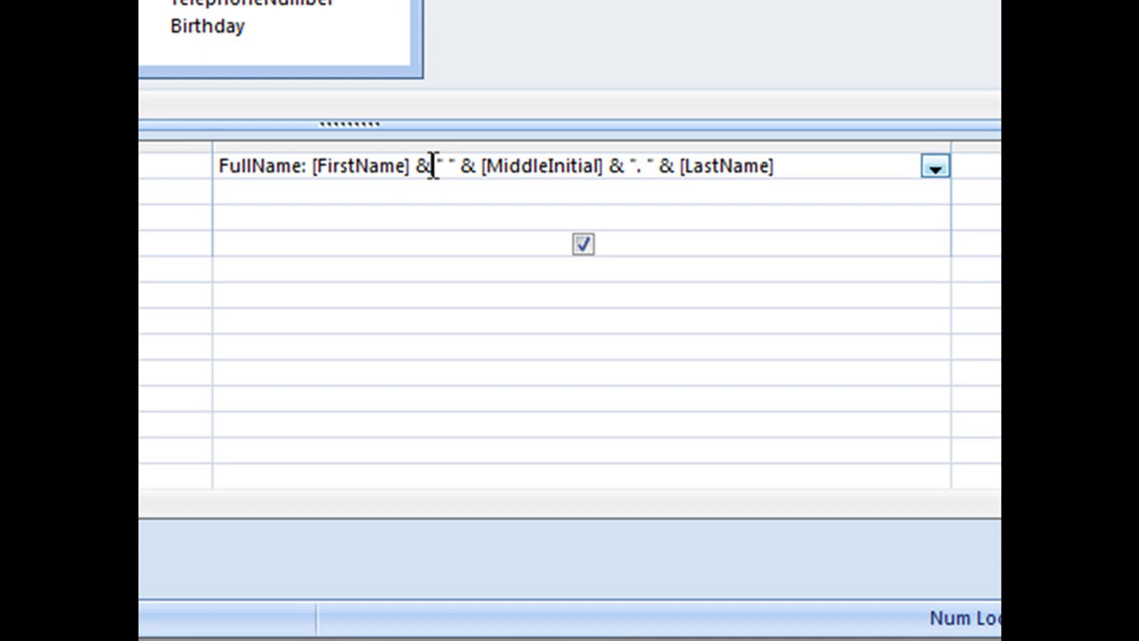
text(()
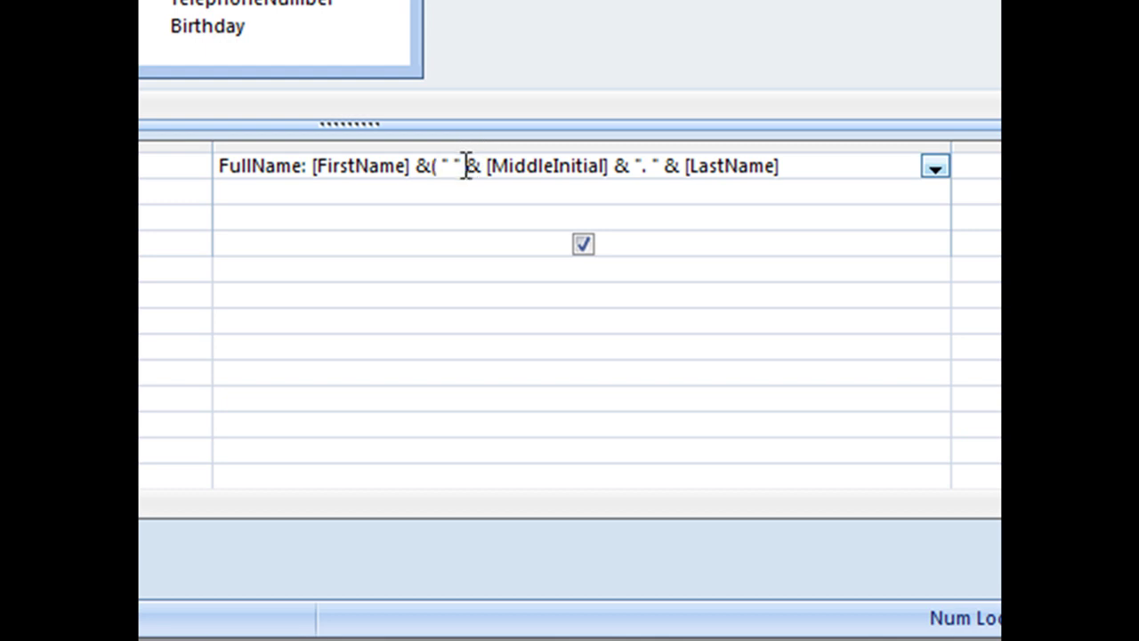
drag(461, 165, 482, 165)
text(+)
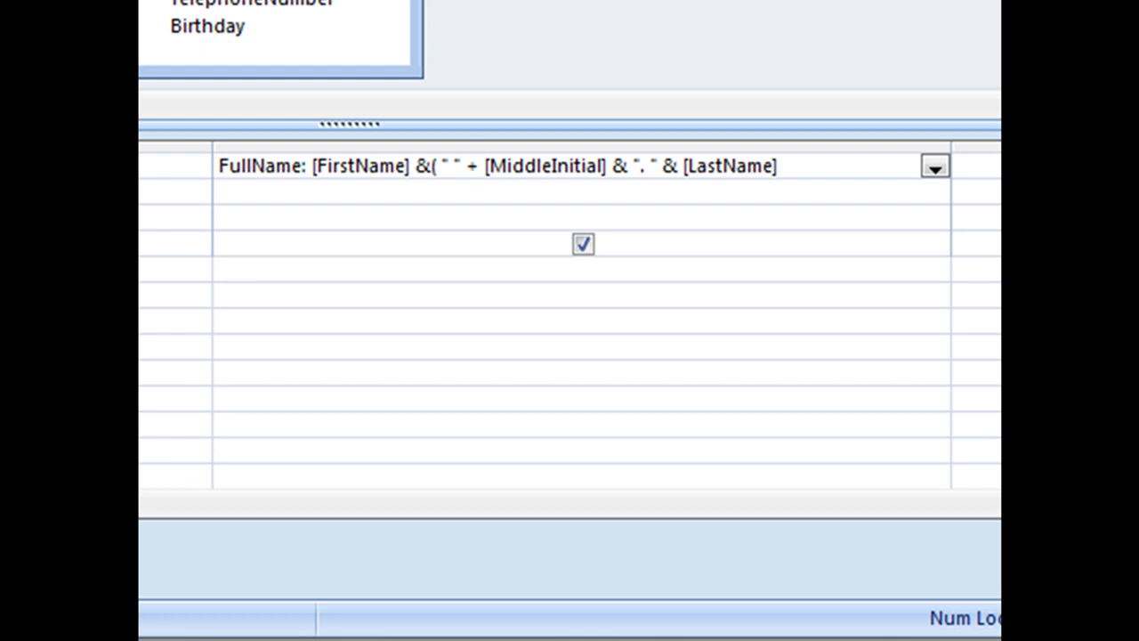
key(BackSpace)
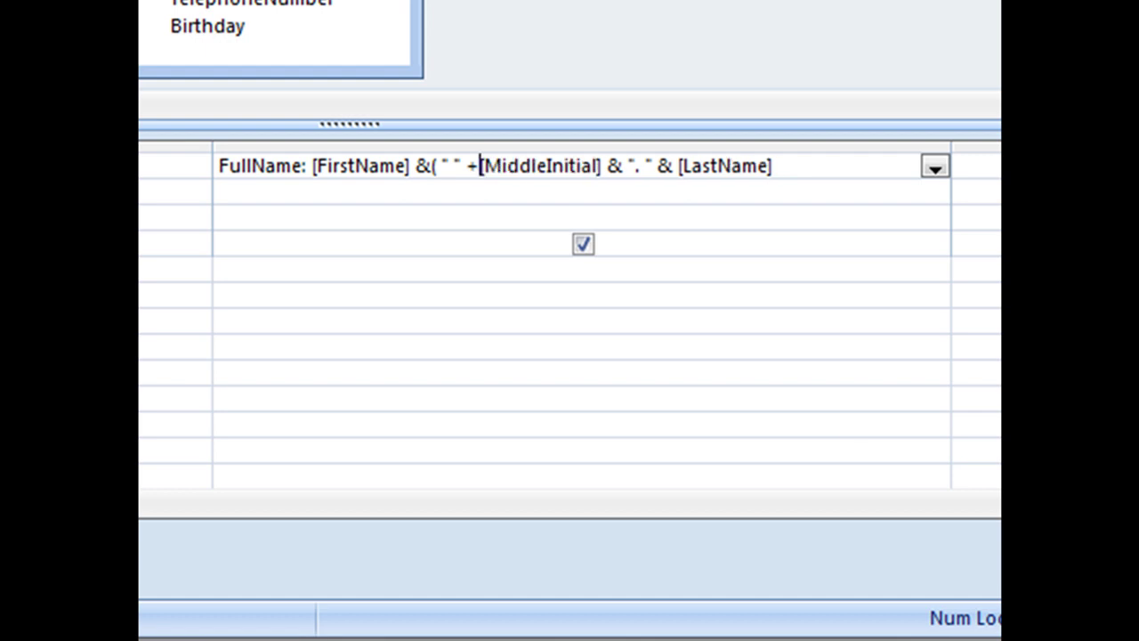
Replace the & after [MiddleInitial] with + and remove the extra spaces around it
click(602, 165)
key(BackSpace)
text(]+)
key(Delete)
key(Delete)
key(Delete)
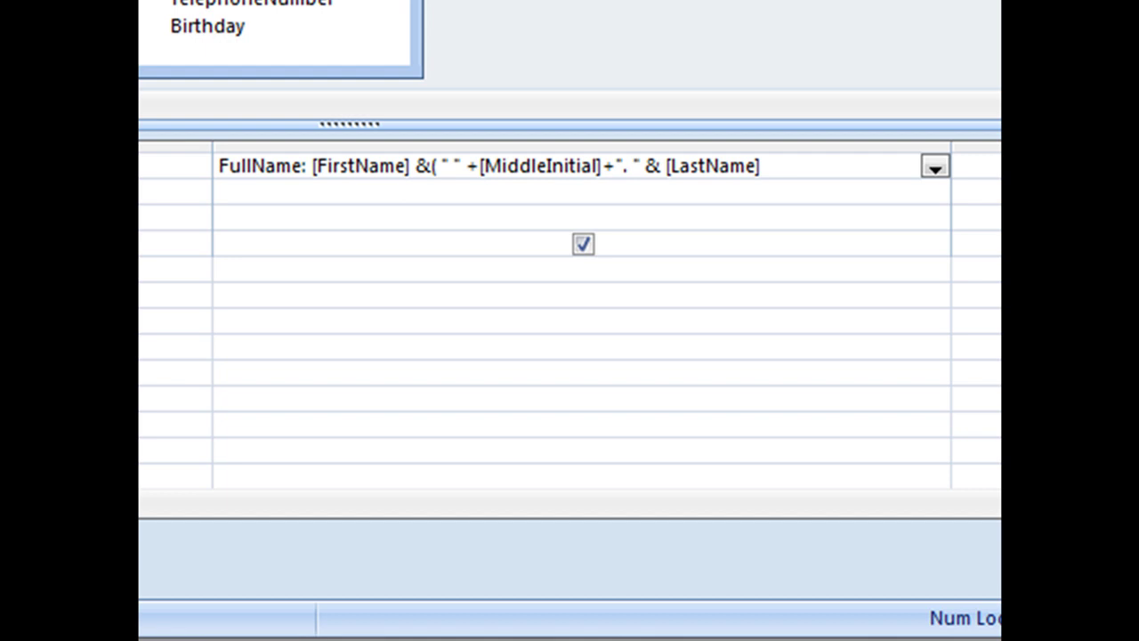
Shorten the ". " literal to ".", close the parenthesis after it, and add &" " before & [LastName]
click(632, 166)
key(BackSpace)
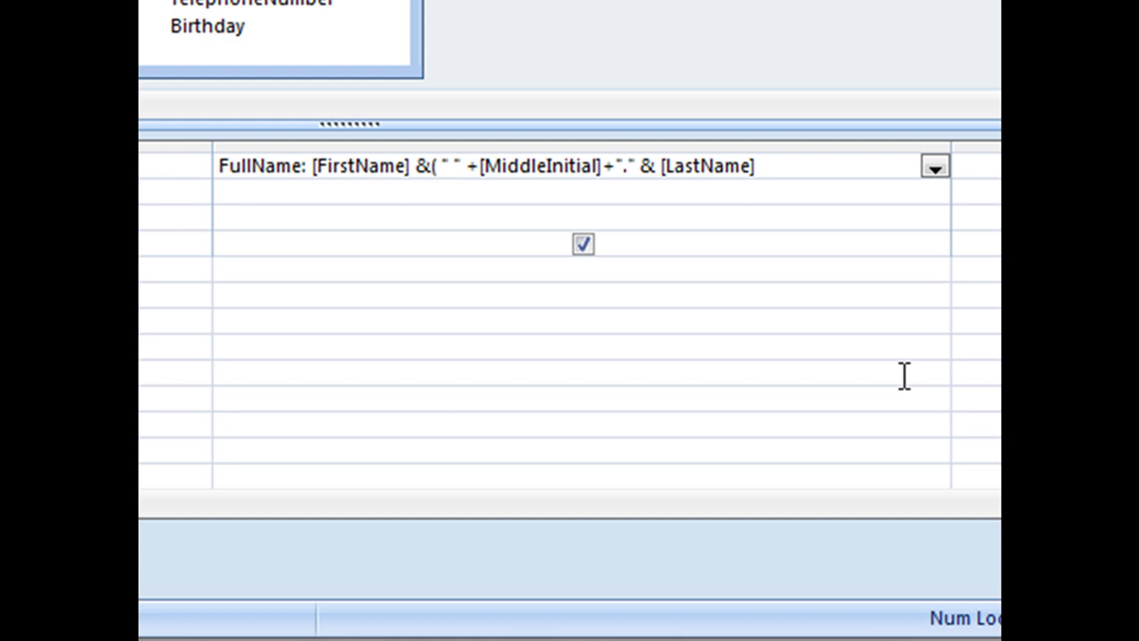
text())
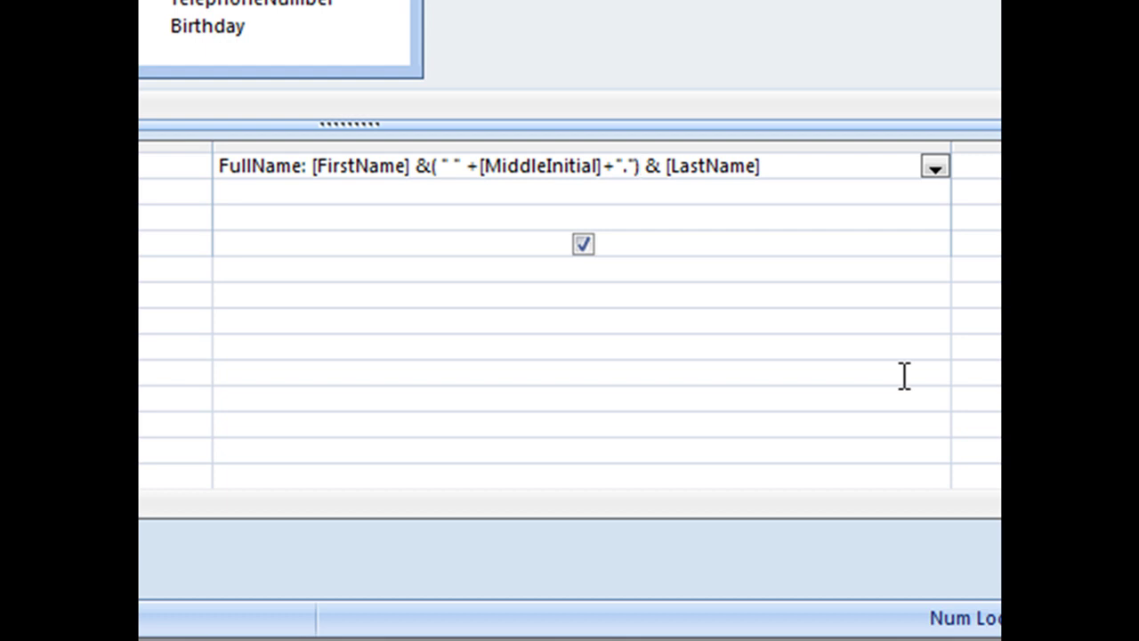
text(&" ")
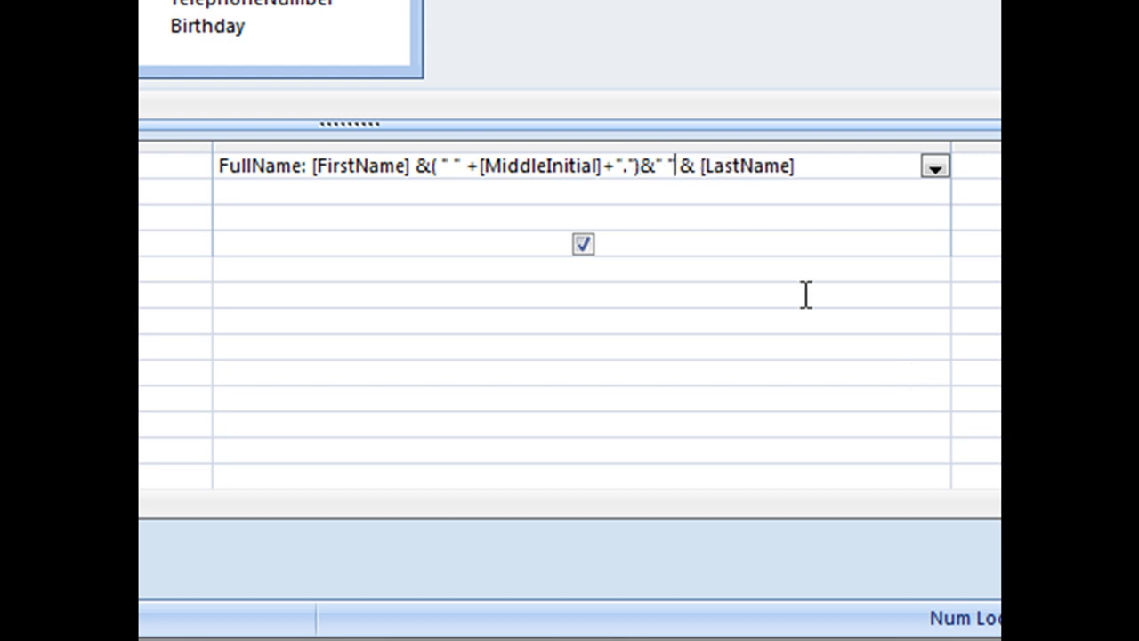
click(780, 165)
click(452, 166)
drag(451, 165, 458, 162)
click(625, 166)
click(483, 164)
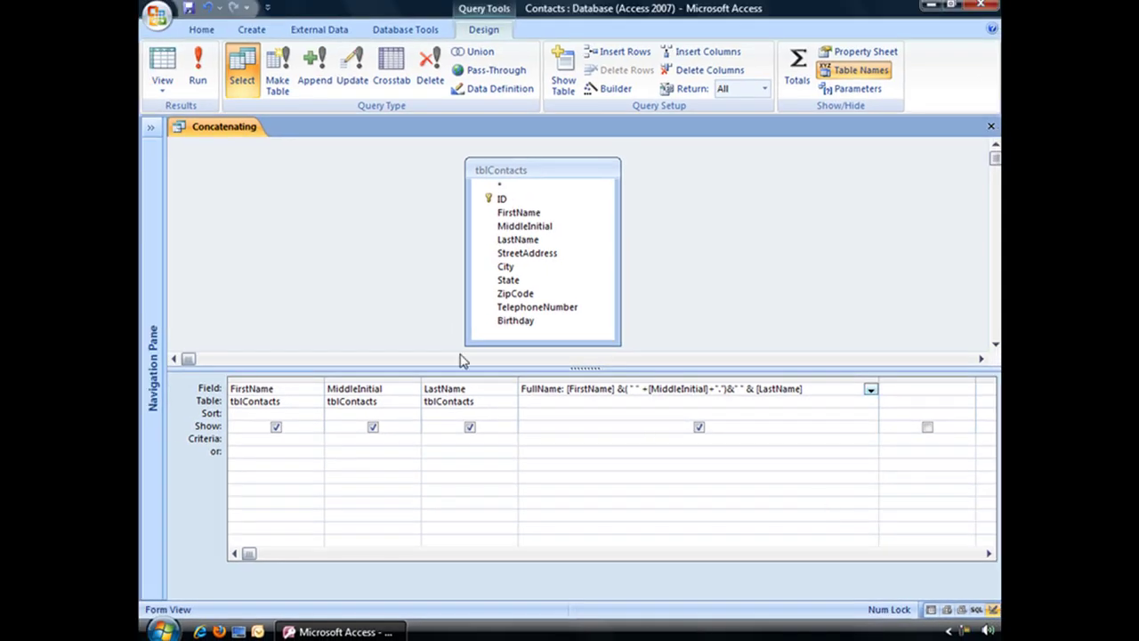
Run the revised query and check FullName for the first record, which has no middle initial
click(201, 76)
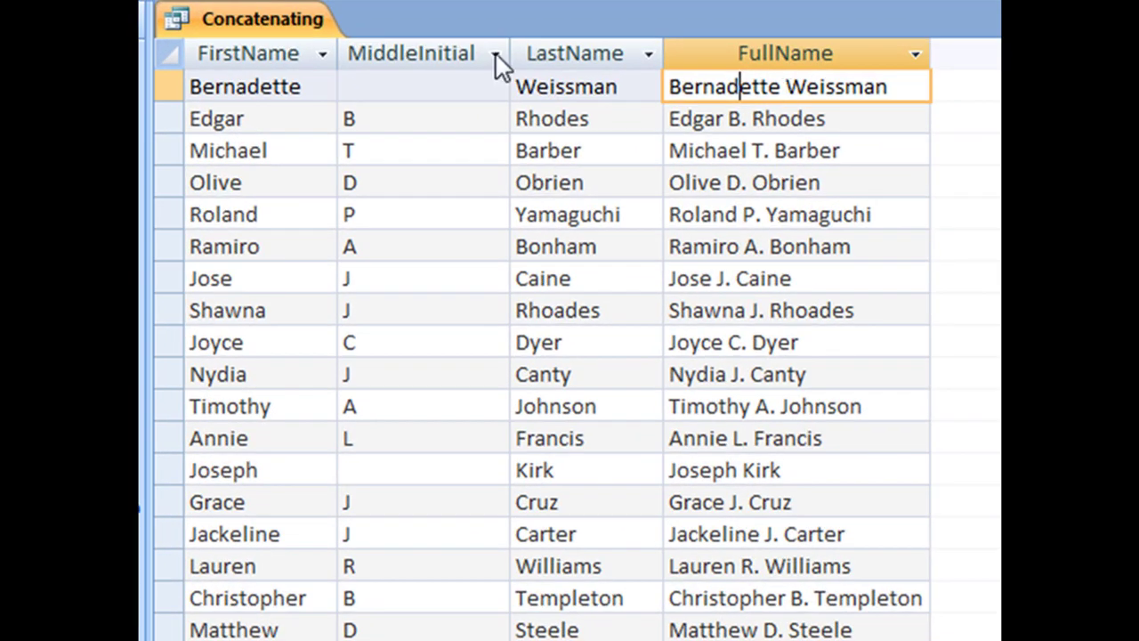
click(322, 162)
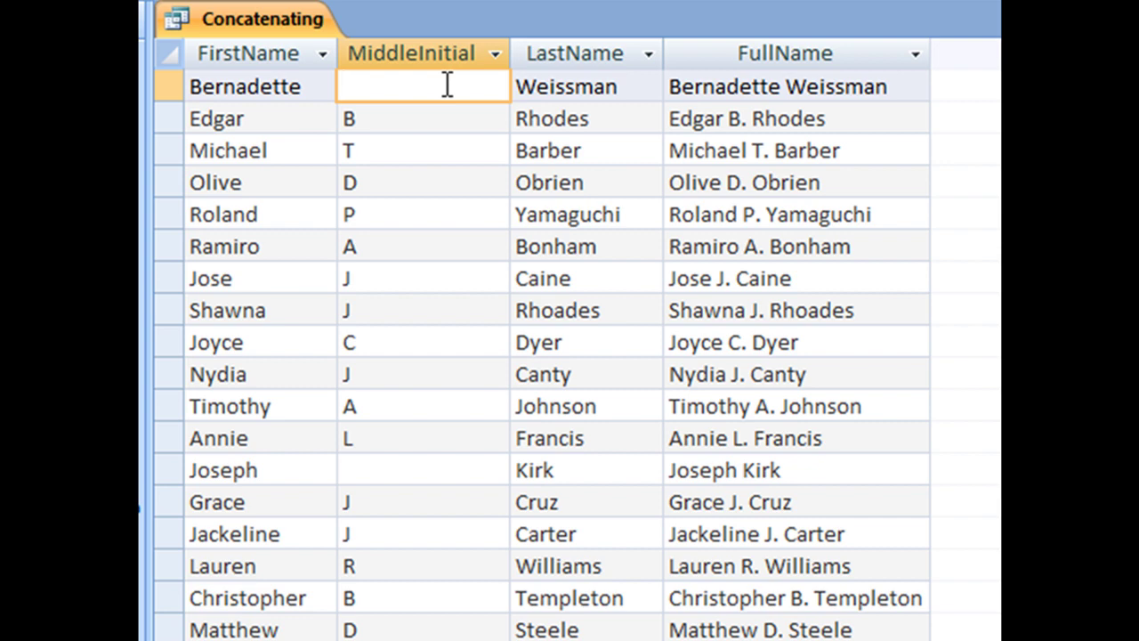
click(720, 89)
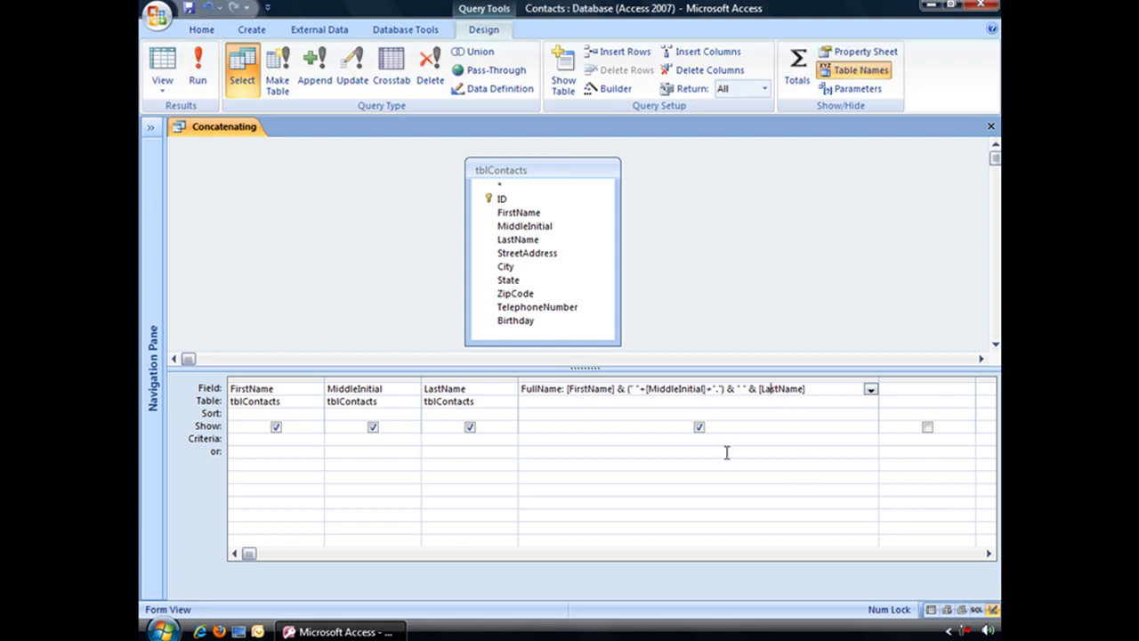
Rerun the query to check FullName for the second record, which has a middle initial, and return to the query design
click(197, 78)
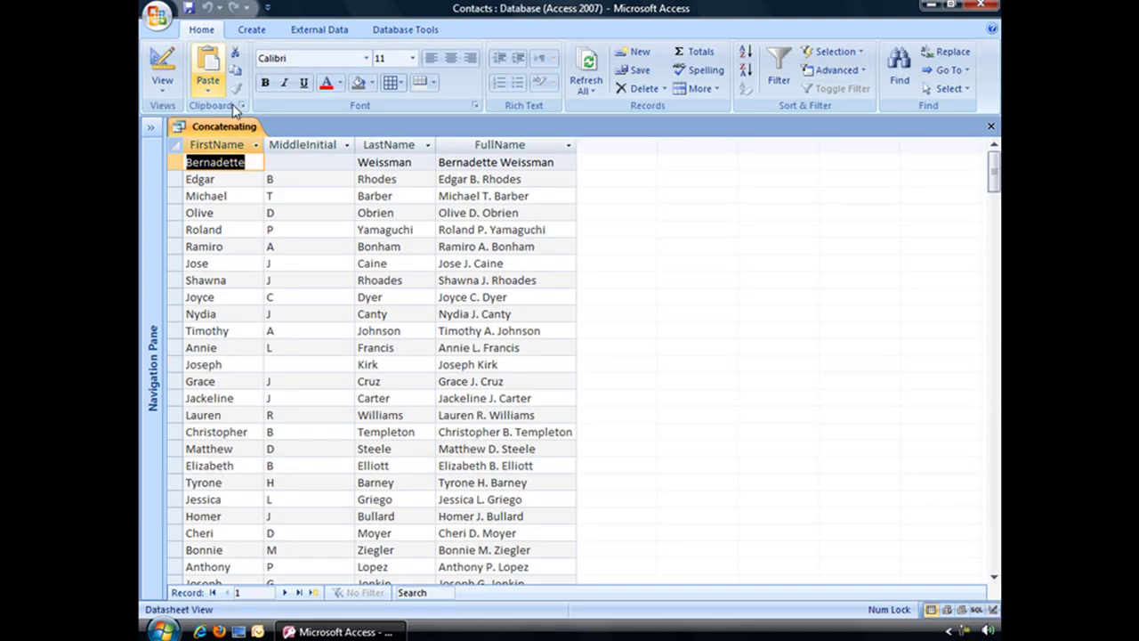
click(470, 178)
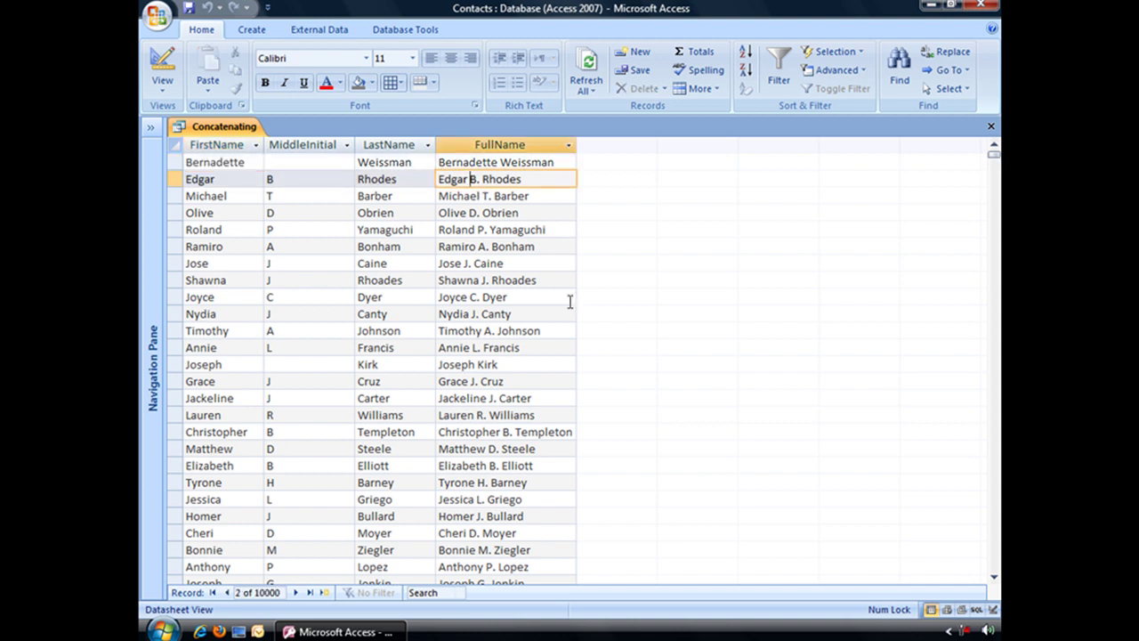
click(162, 64)
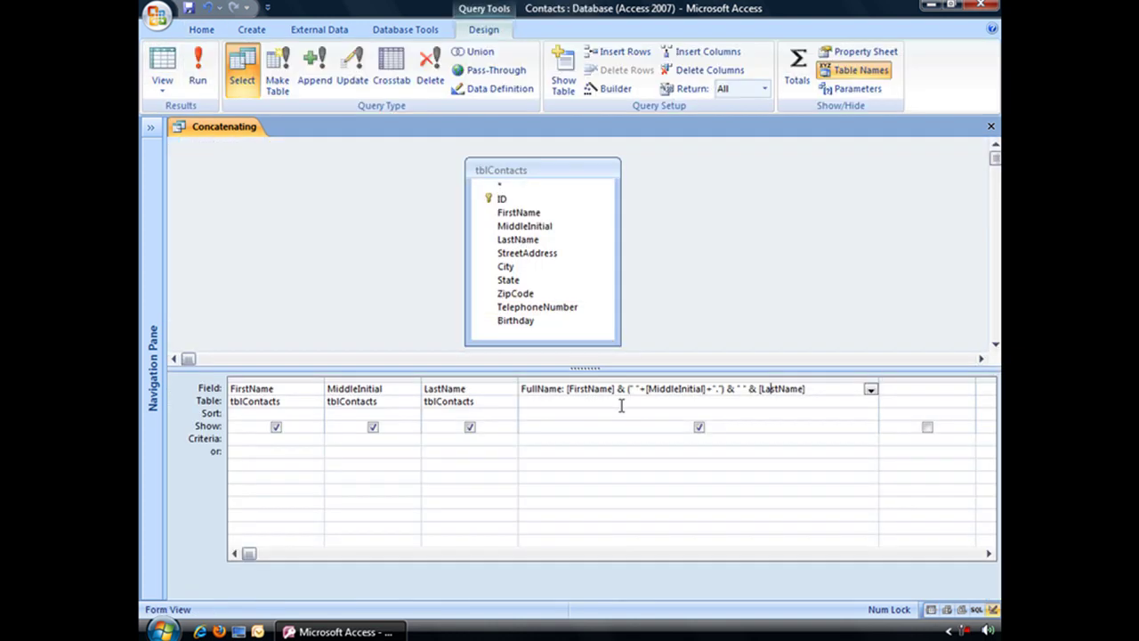